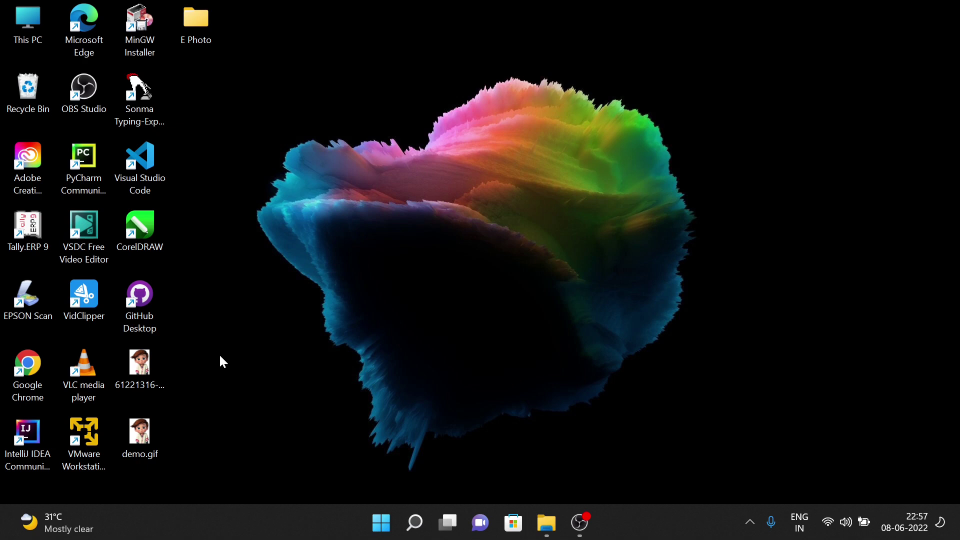
# Step: Open Google Chrome and search the web for "download windows 10 iso"
pyautogui.doubleClick(29, 367)
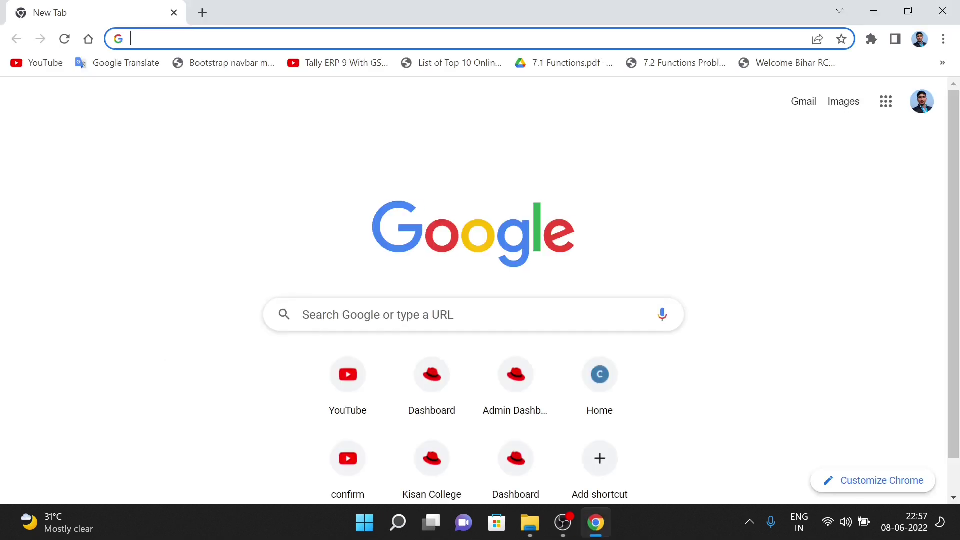
pyautogui.write('downl')
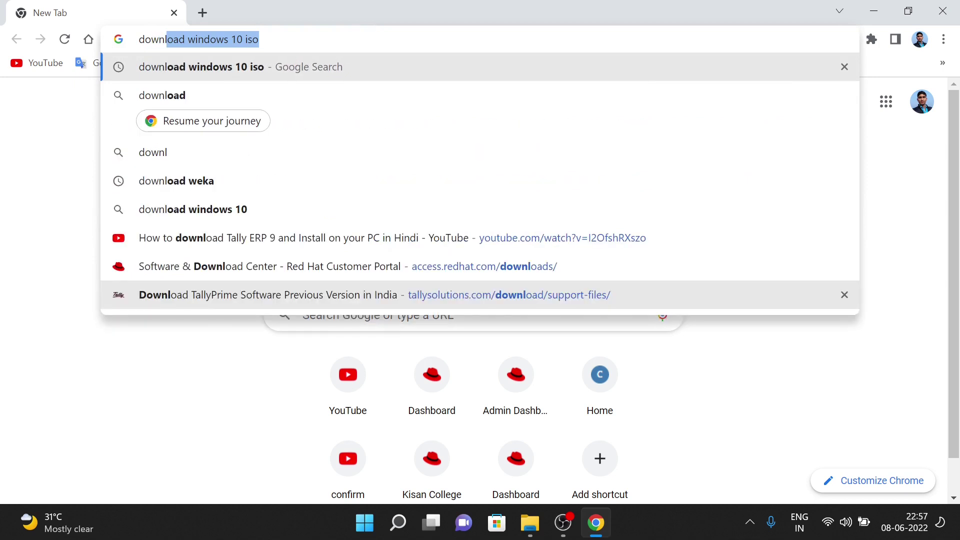
pyautogui.press('End')
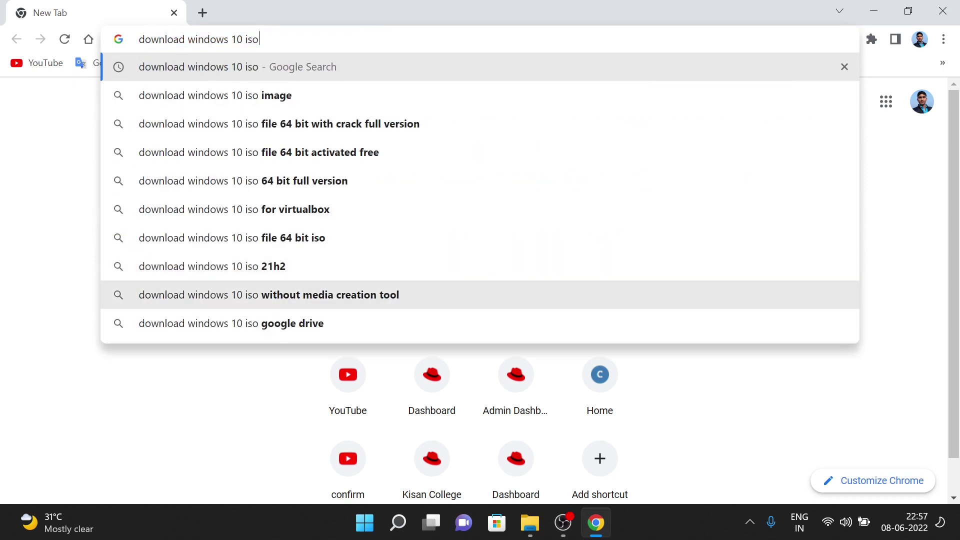
pyautogui.press('Return')
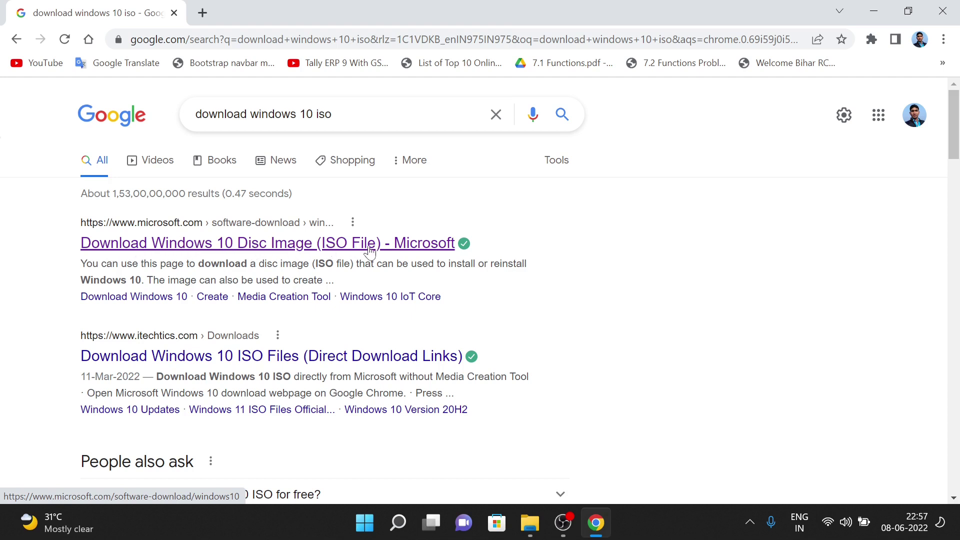
# Step: Open Microsoft's Download Windows 10 page from the results and download the media creation tool
pyautogui.click(182, 250)
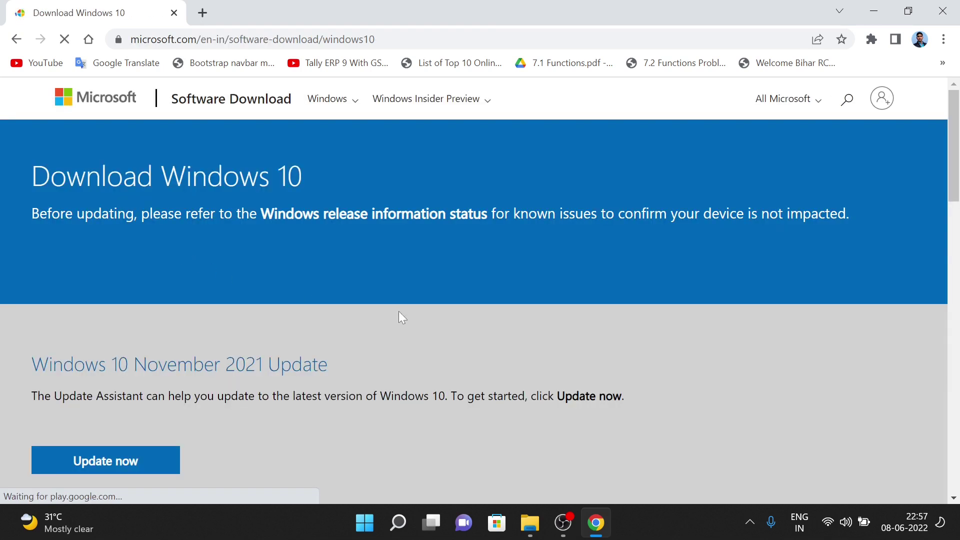
pyautogui.scroll(-4, 413, 296)
pyautogui.scroll(-3, 412, 296)
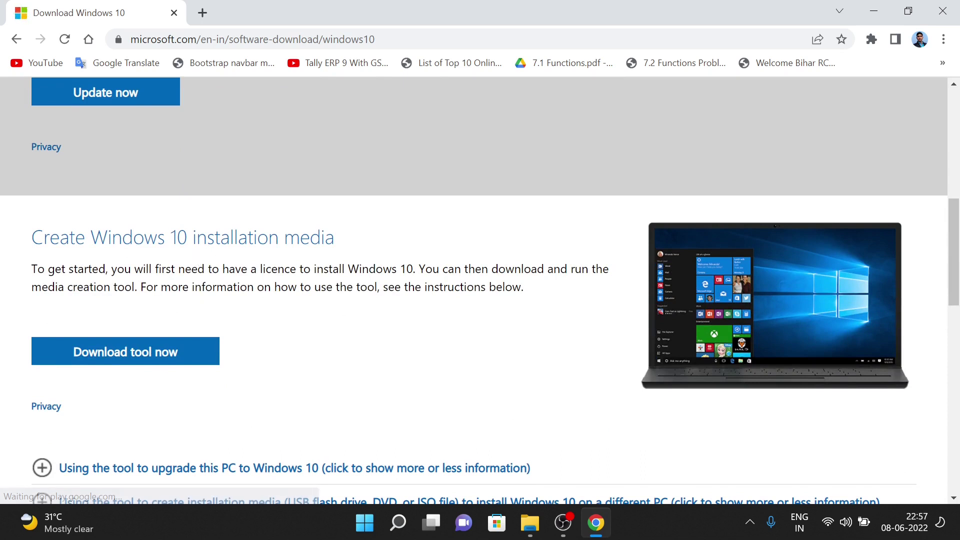
pyautogui.click(123, 359)
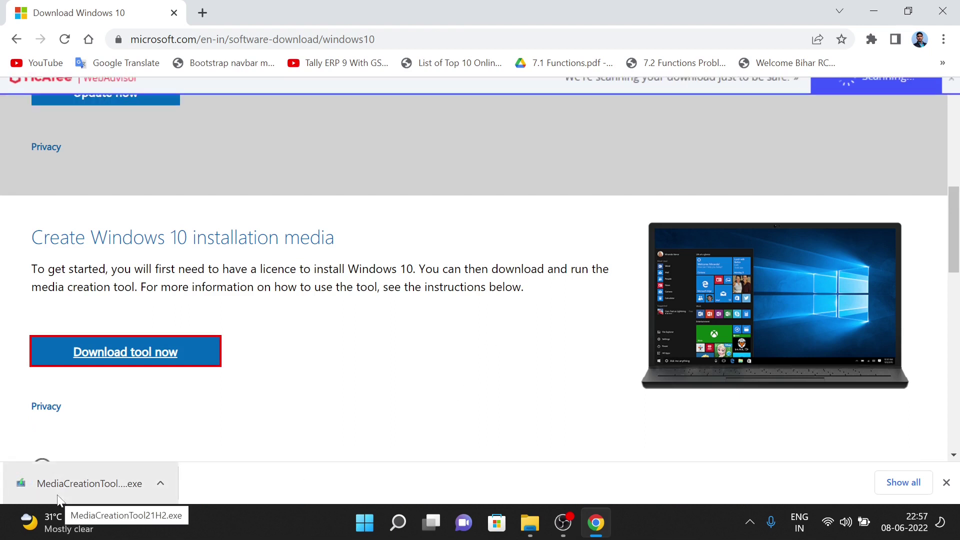
# Step: Show the downloaded MediaCreationTool21H2.exe in its folder, run it and allow it to make changes
pyautogui.click(160, 483)
pyautogui.click(188, 435)
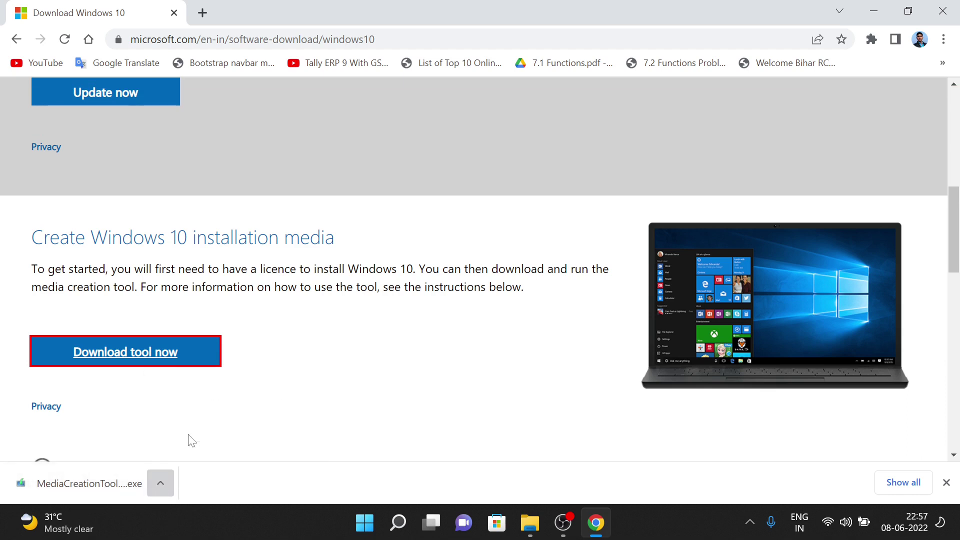
pyautogui.doubleClick(204, 170)
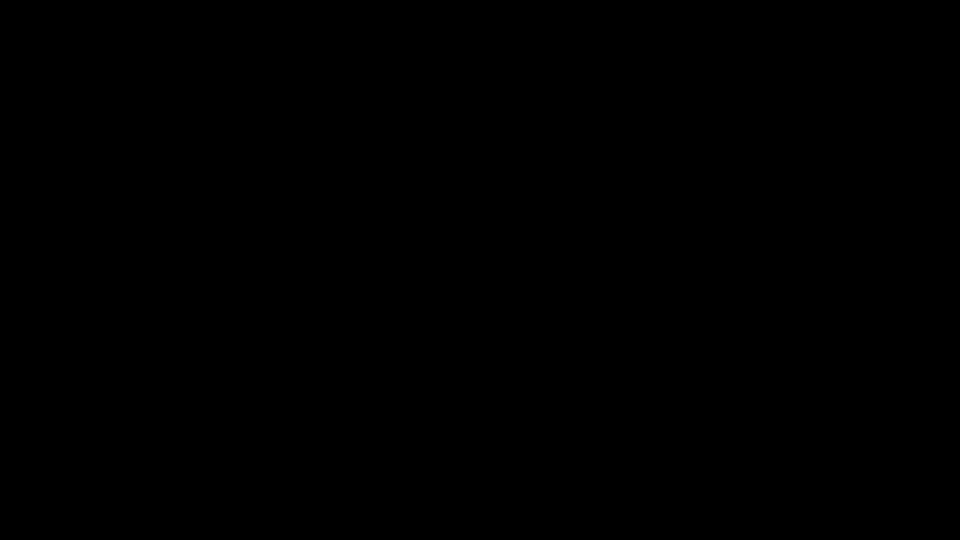
pyautogui.click(406, 390)
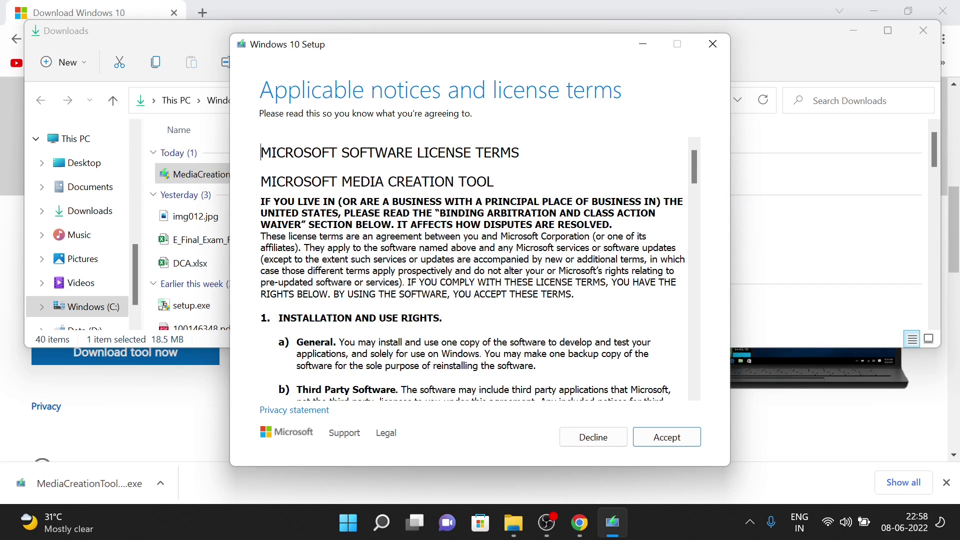
# Step: Accept the license terms and choose to create installation media (USB flash drive, DVD, or ISO file) for another PC
pyautogui.scroll(-20, 473, 270)
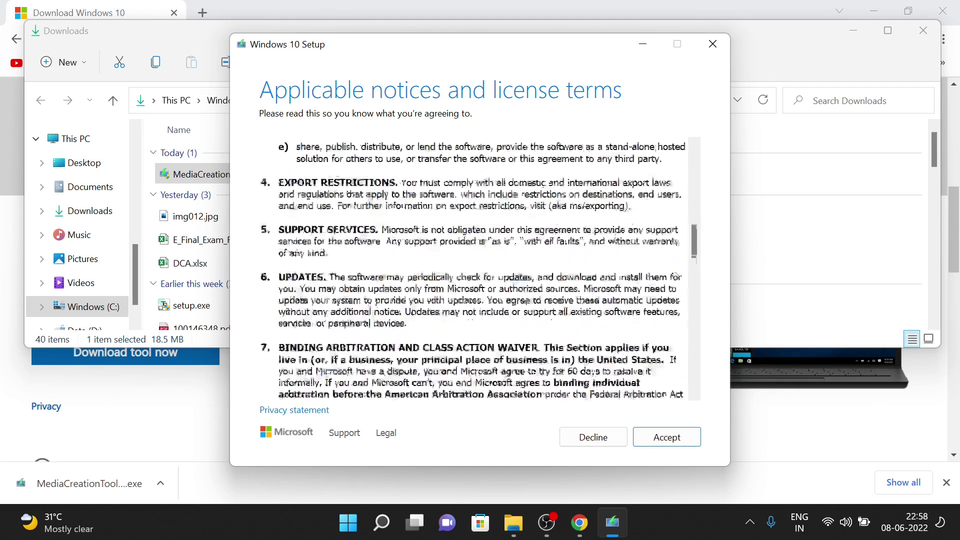
pyautogui.scroll(-10, 472, 270)
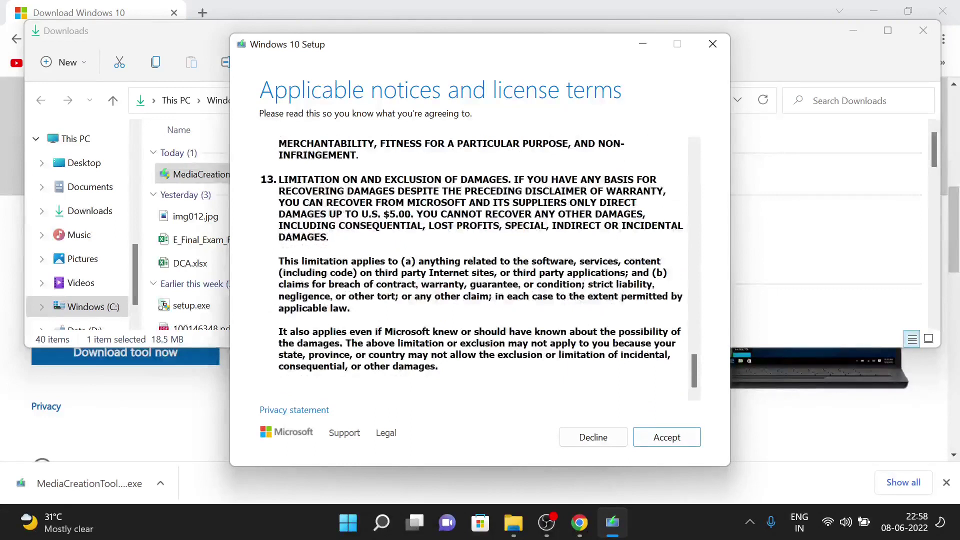
pyautogui.click(660, 445)
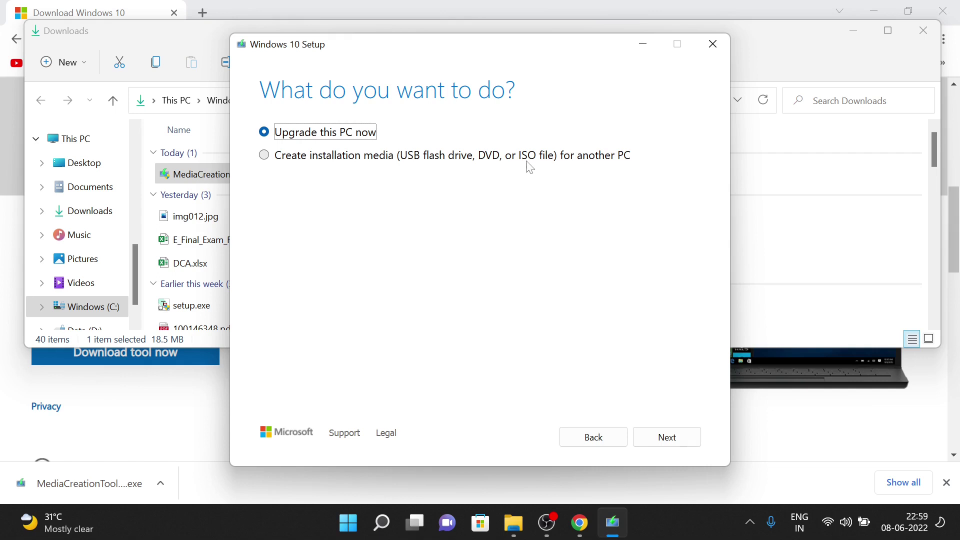
pyautogui.click(268, 162)
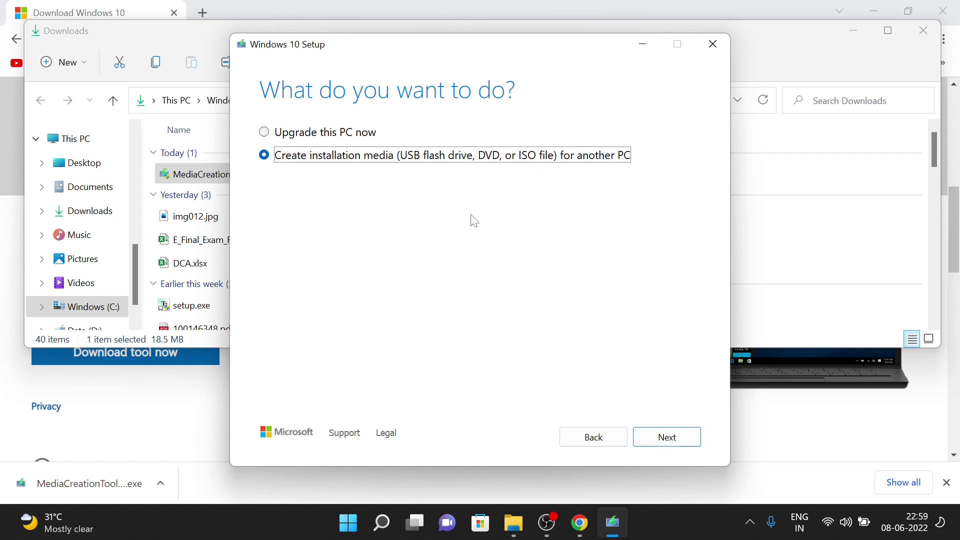
pyautogui.click(666, 442)
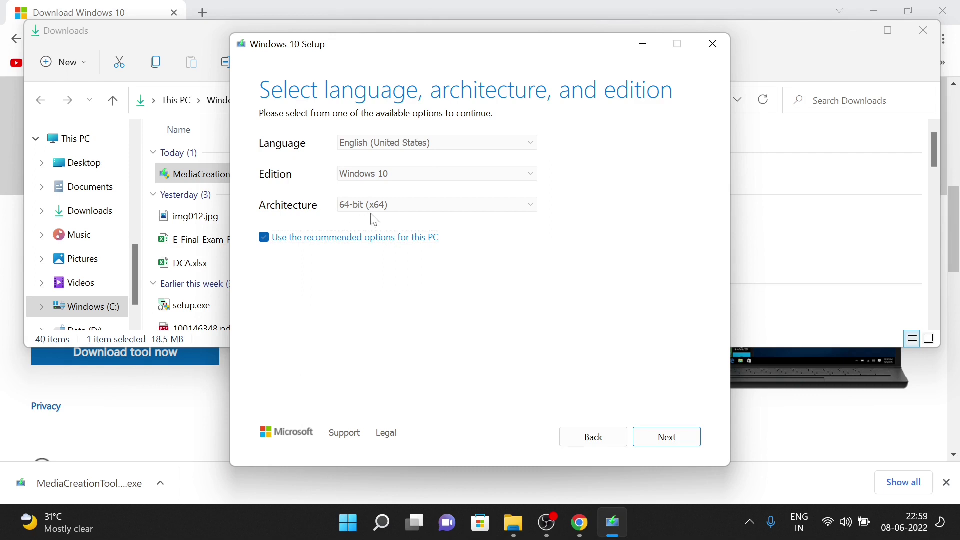
# Step: Disable the recommended options for this PC, set the architecture to Both and continue
pyautogui.click(300, 237)
pyautogui.click(389, 206)
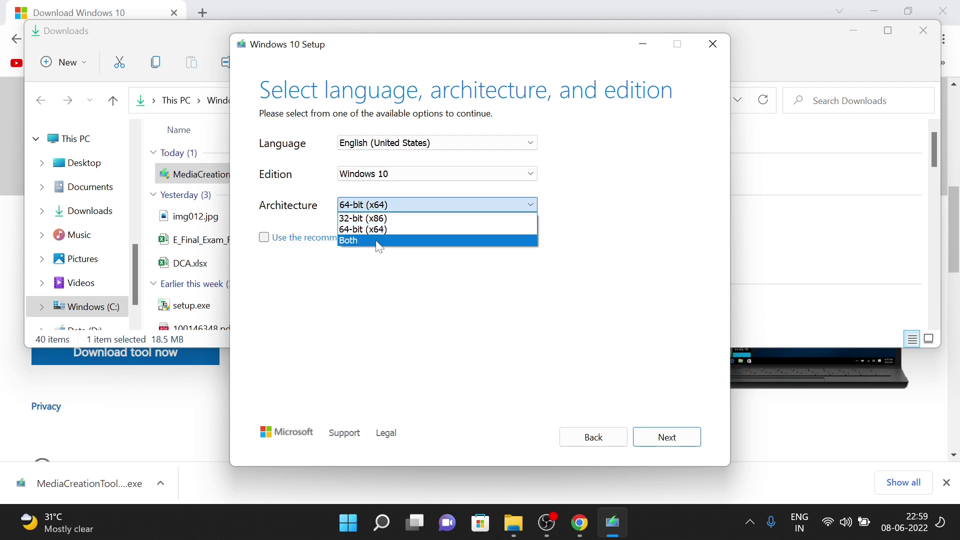
pyautogui.click(380, 241)
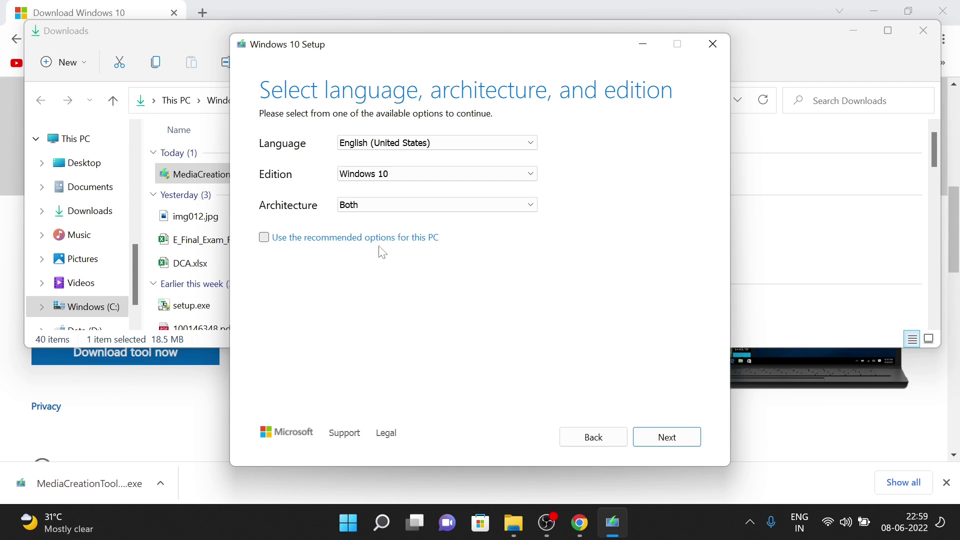
pyautogui.click(674, 445)
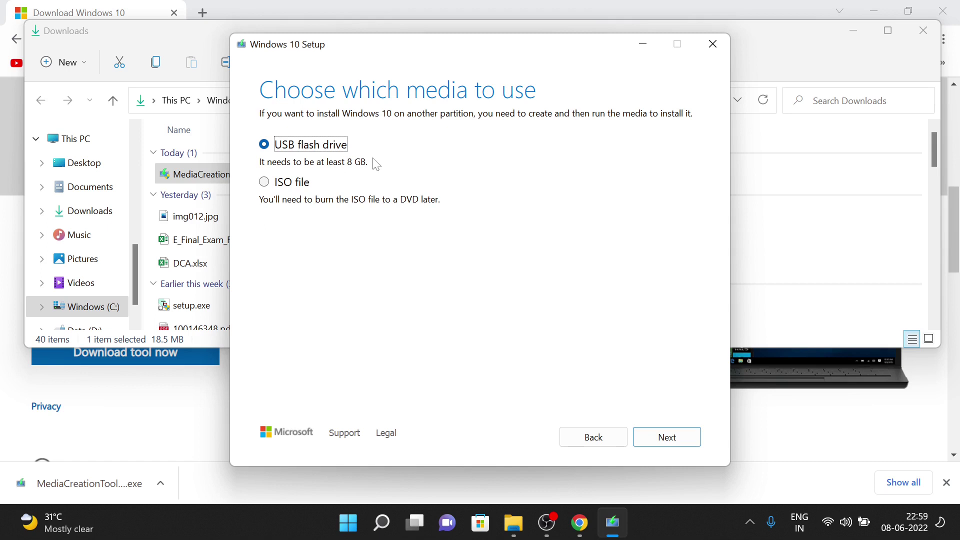
# Step: Choose ISO file as the media and browse to D:\Software\System software as the save location
pyautogui.click(271, 191)
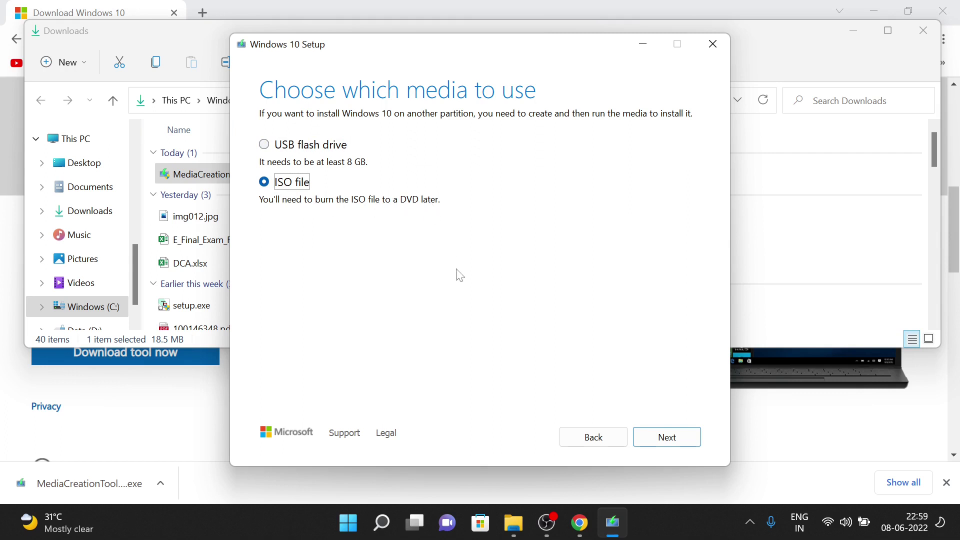
pyautogui.click(685, 437)
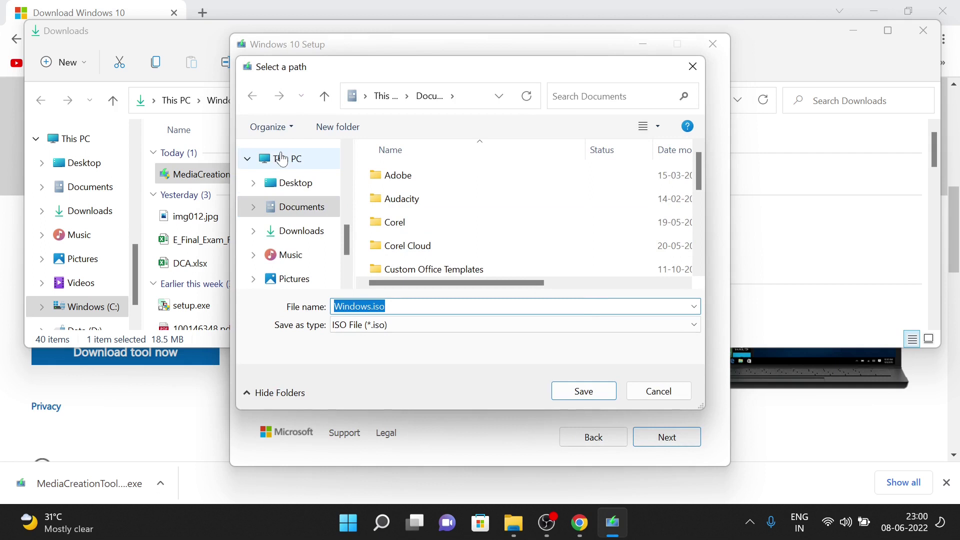
pyautogui.scroll(-1, 330, 257)
pyautogui.scroll(3, 316, 248)
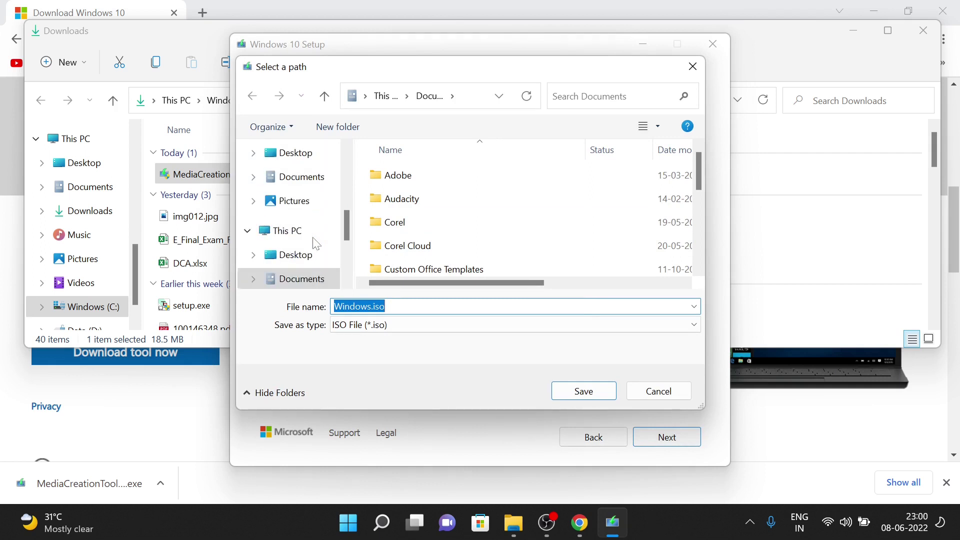
pyautogui.scroll(-3, 316, 243)
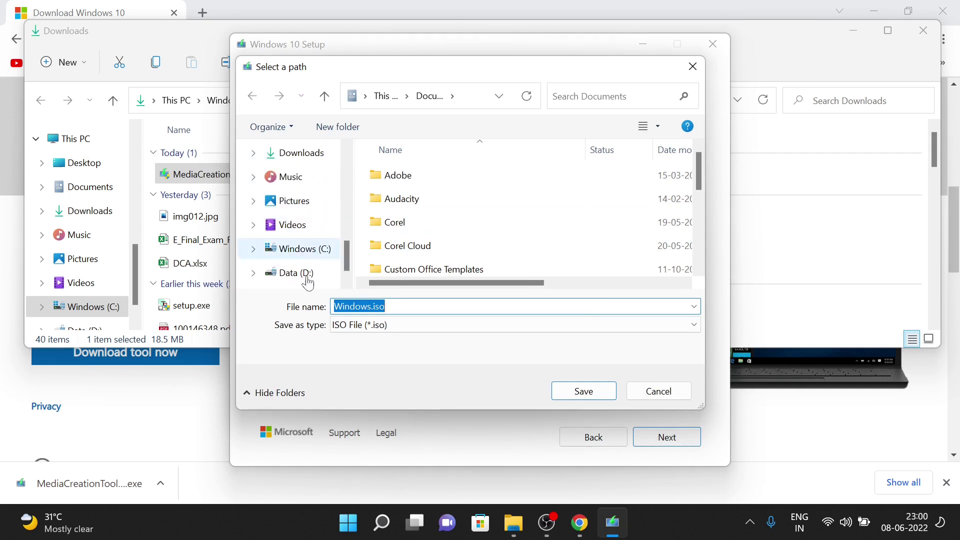
pyautogui.click(304, 273)
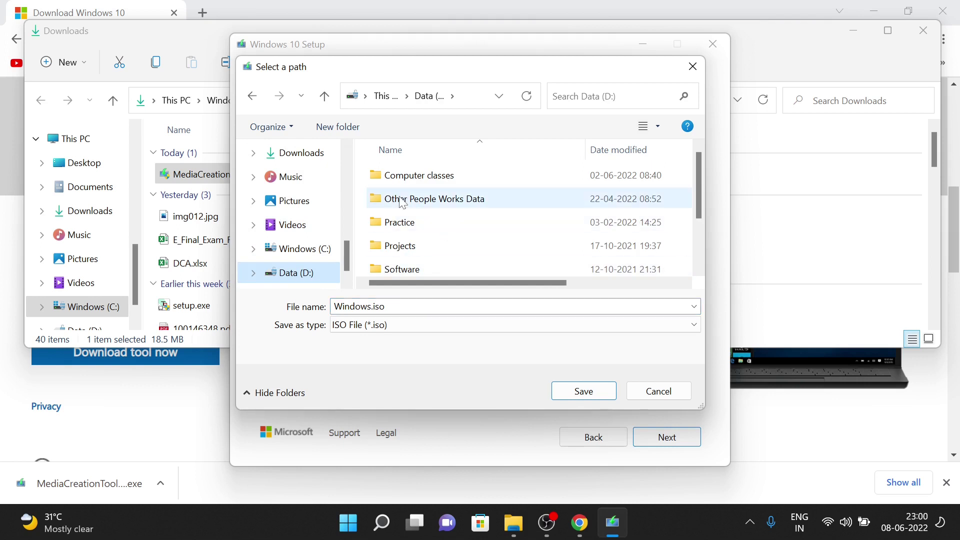
pyautogui.doubleClick(427, 266)
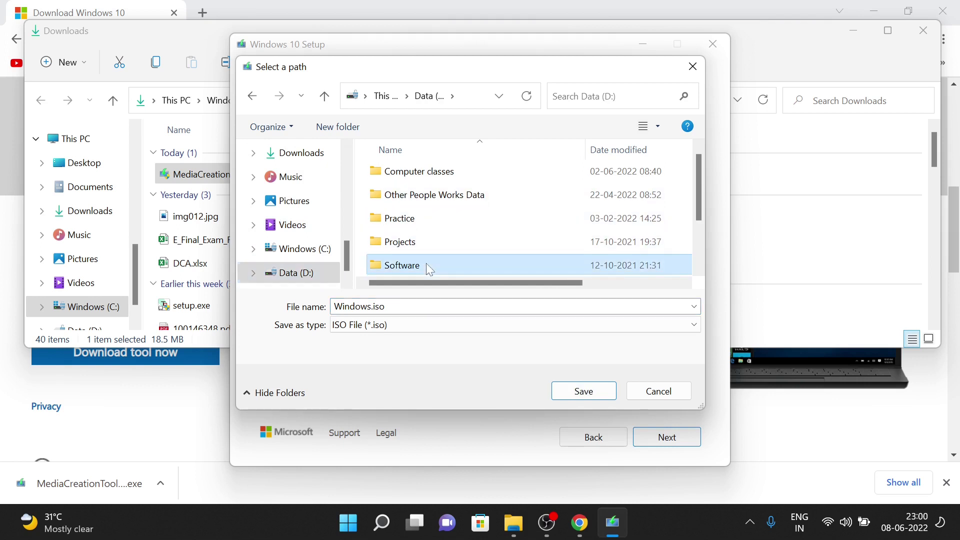
pyautogui.doubleClick(444, 198)
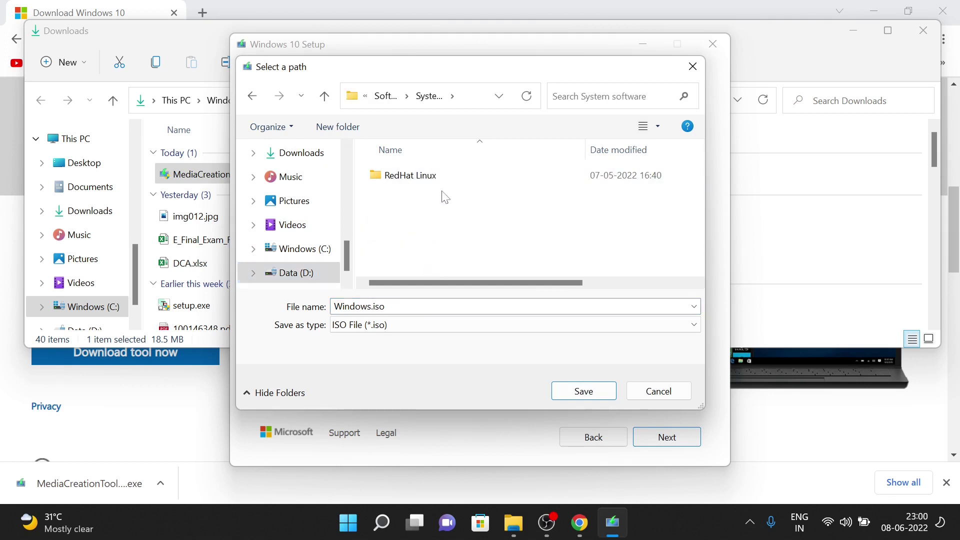
# Step: Create a folder named Windows 10 there and save the image in it as Windows.iso
pyautogui.click(337, 126)
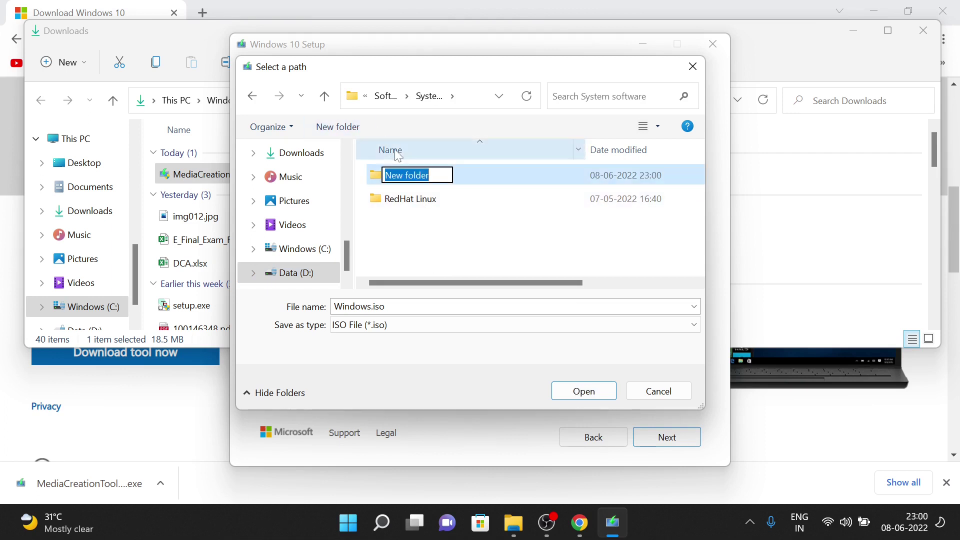
pyautogui.write('Win')
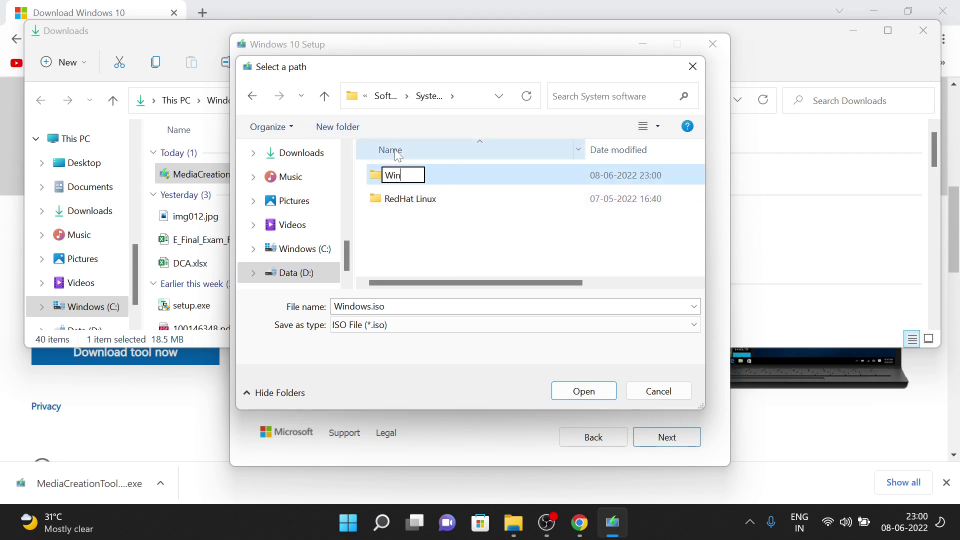
pyautogui.write('dows 10')
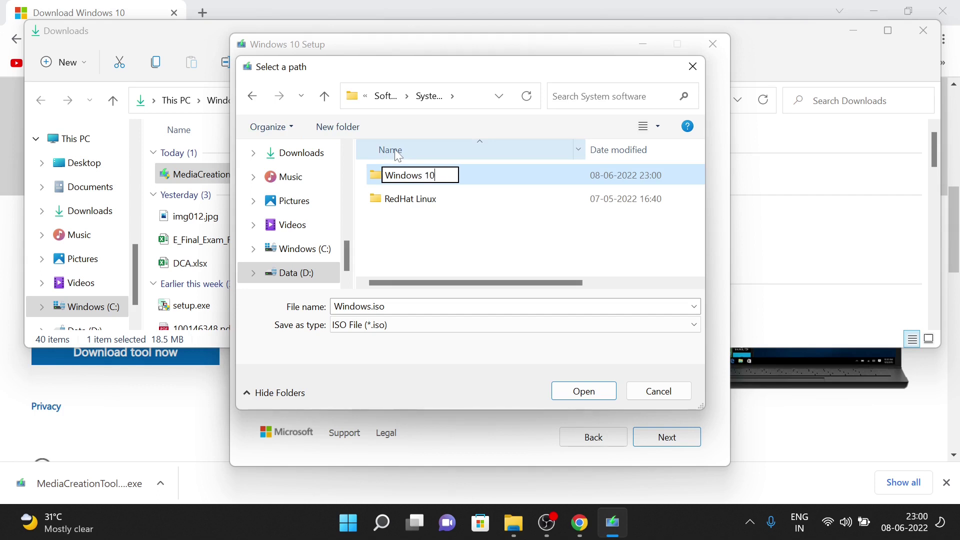
pyautogui.press('Return')
pyautogui.press('Return')
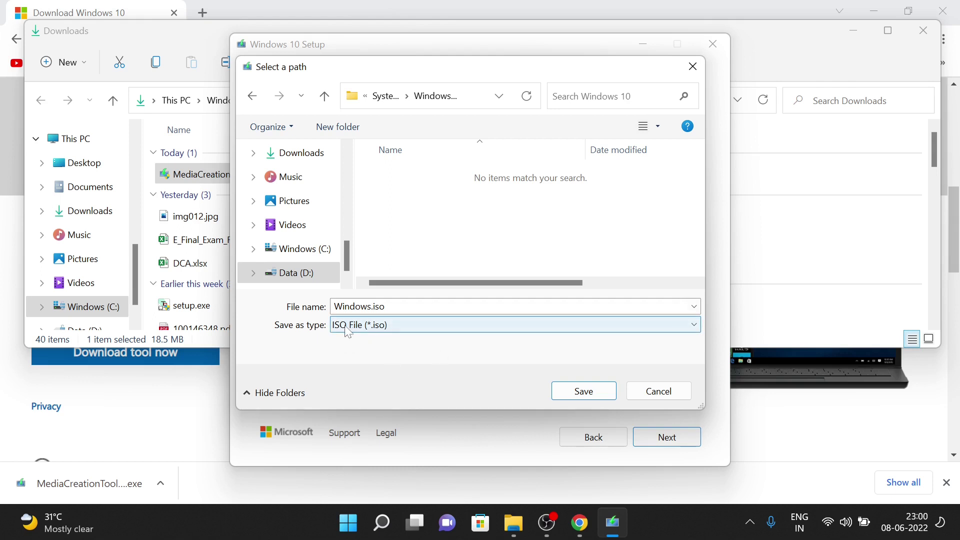
pyautogui.click(598, 398)
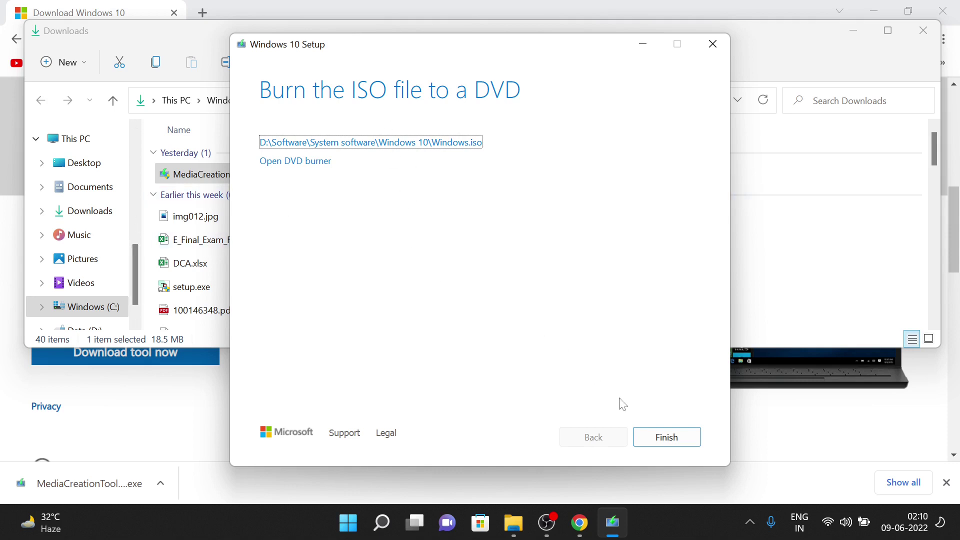
# Step: Finish the Windows 10 Setup and browse in File Explorer to D:\Software\System software\Windows 10
pyautogui.click(667, 437)
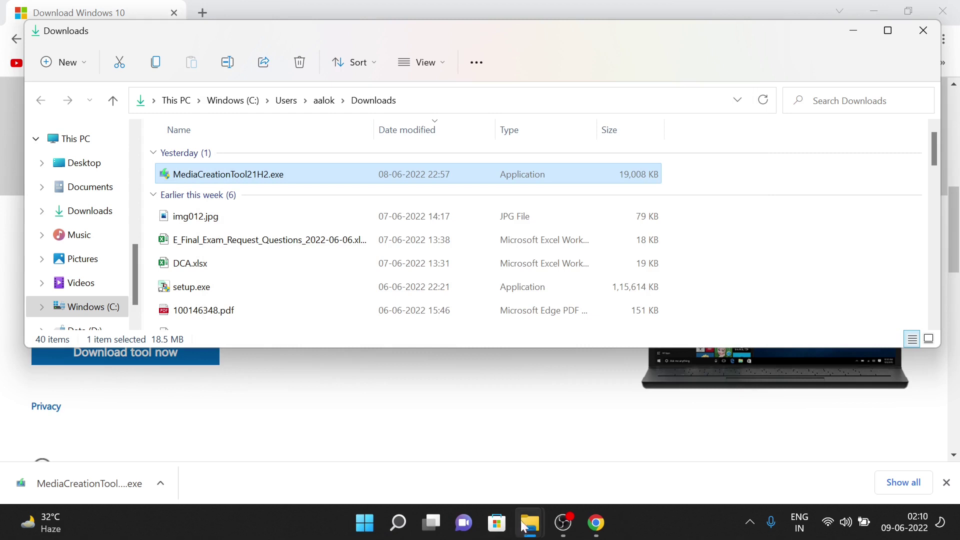
pyautogui.click(522, 526)
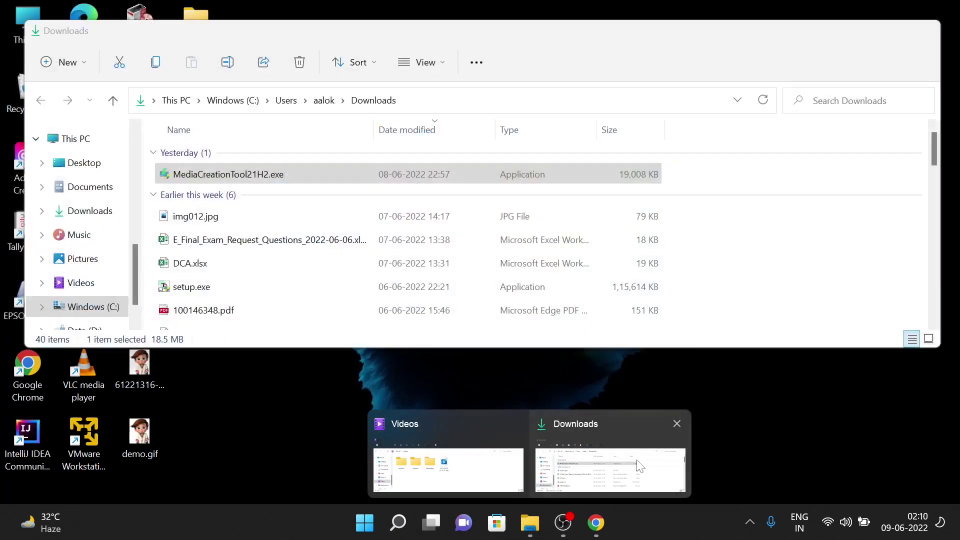
pyautogui.click(639, 468)
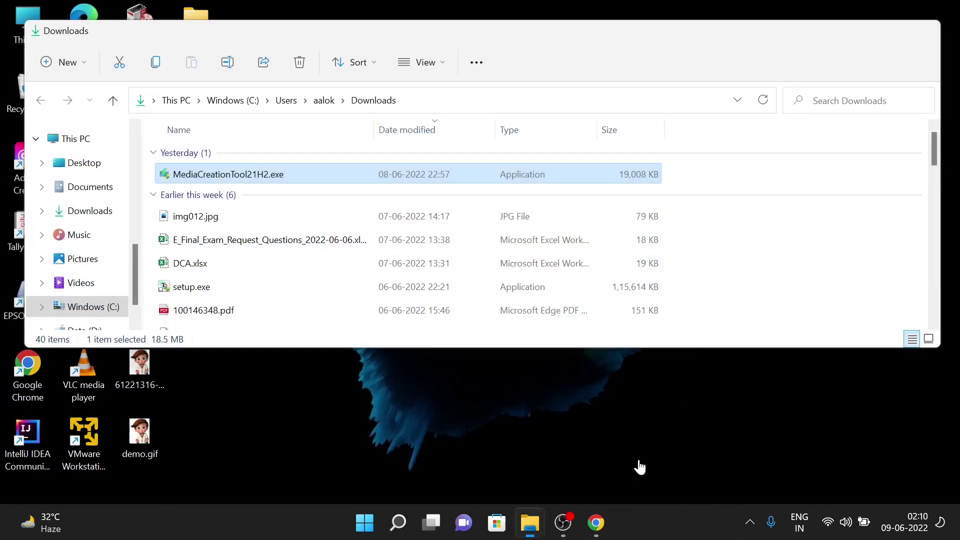
pyautogui.scroll(-2, 114, 274)
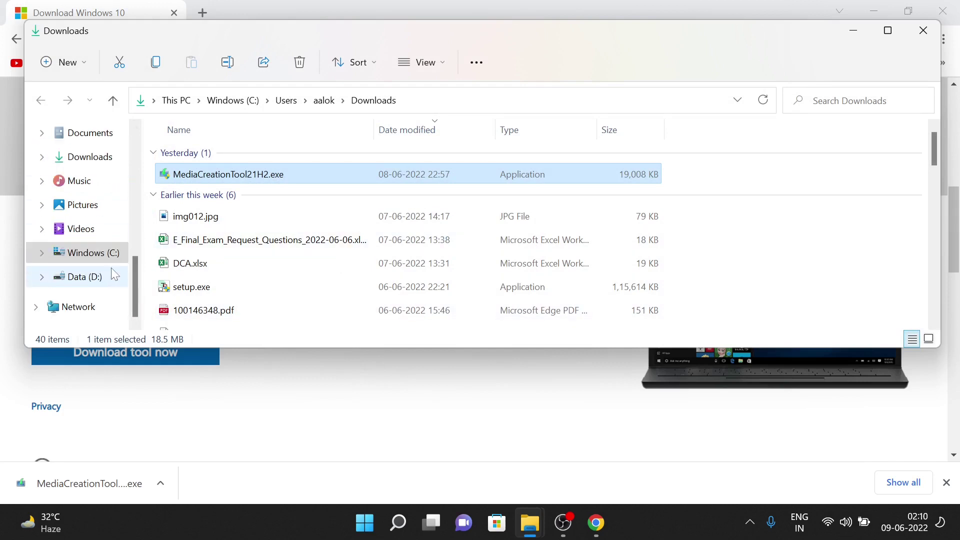
pyautogui.click(90, 276)
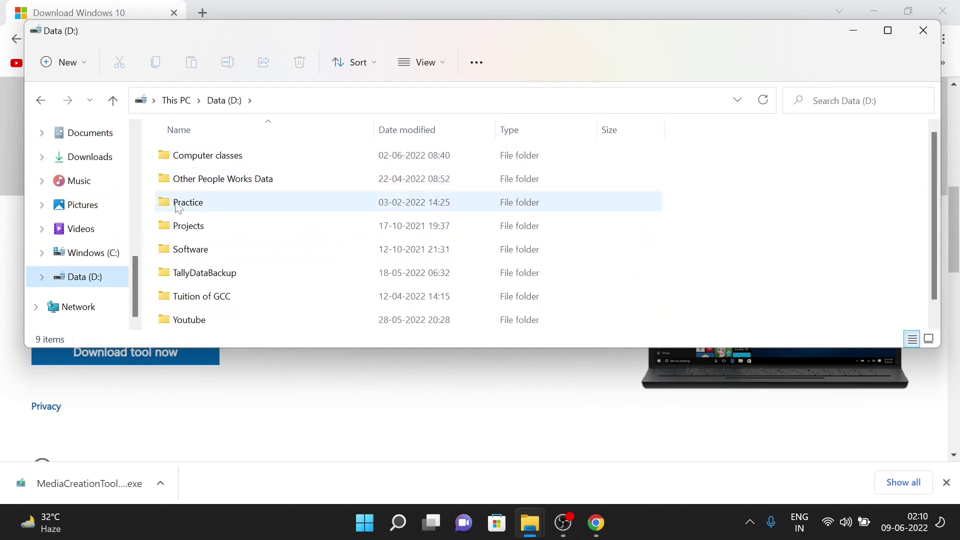
pyautogui.doubleClick(236, 249)
pyautogui.click(235, 180)
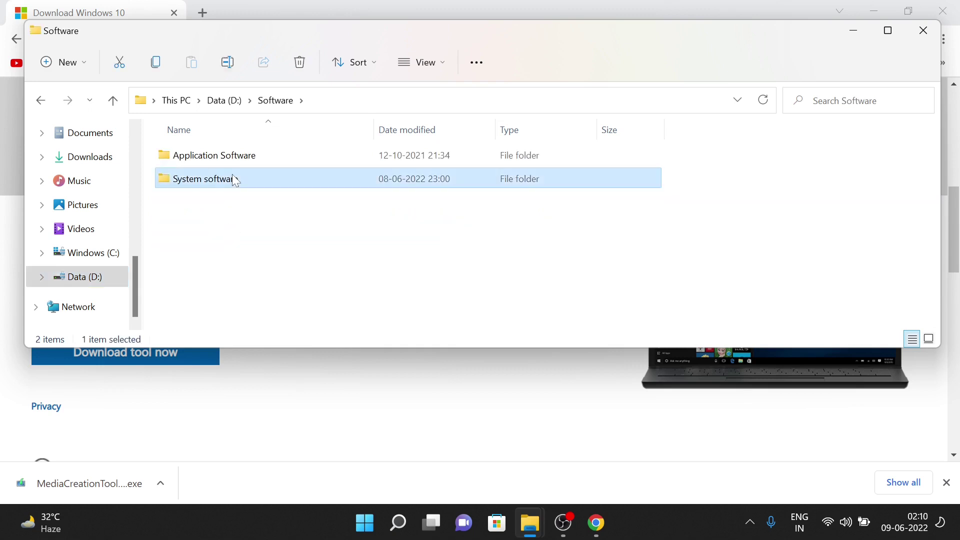
pyautogui.doubleClick(235, 180)
pyautogui.doubleClick(235, 180)
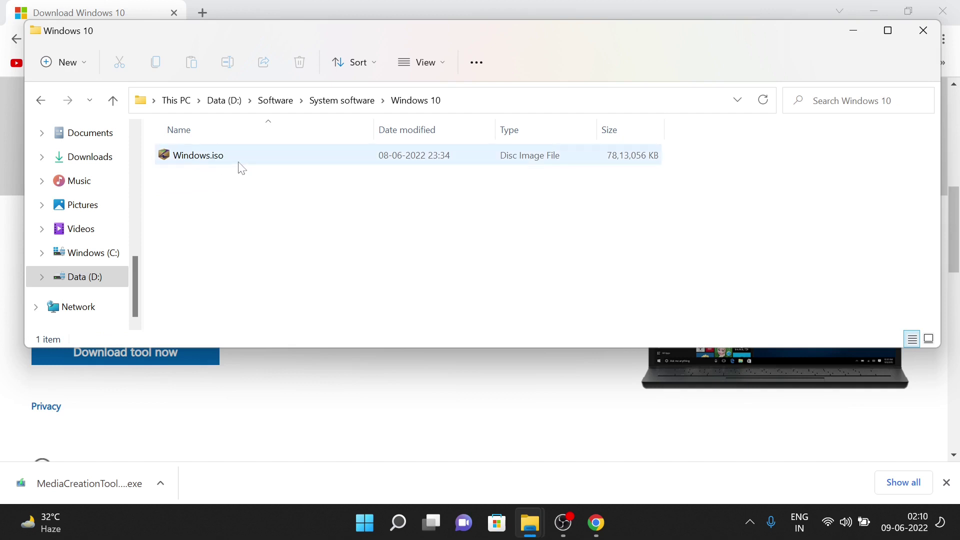
# Step: Open the properties of Windows.iso to check its file details
pyautogui.rightClick(316, 160)
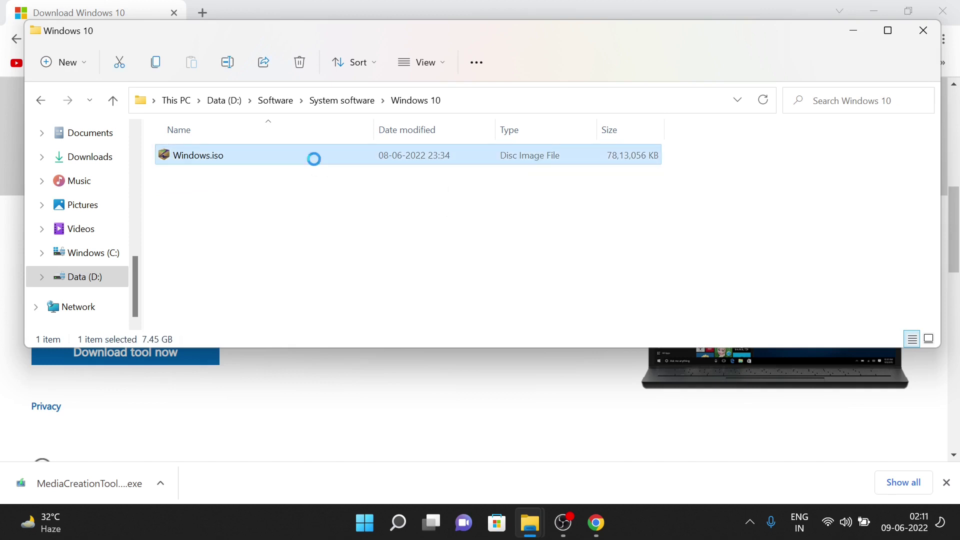
pyautogui.click(361, 368)
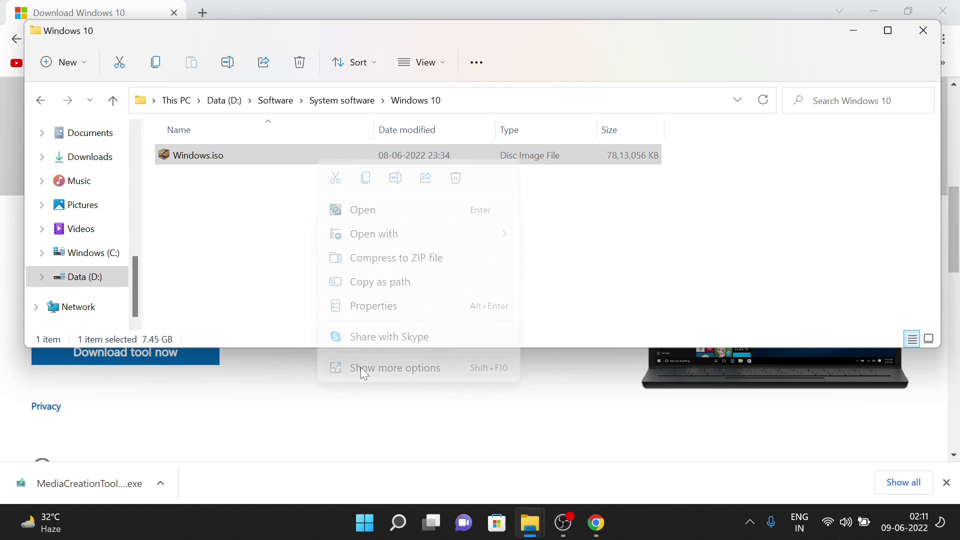
pyautogui.click(436, 493)
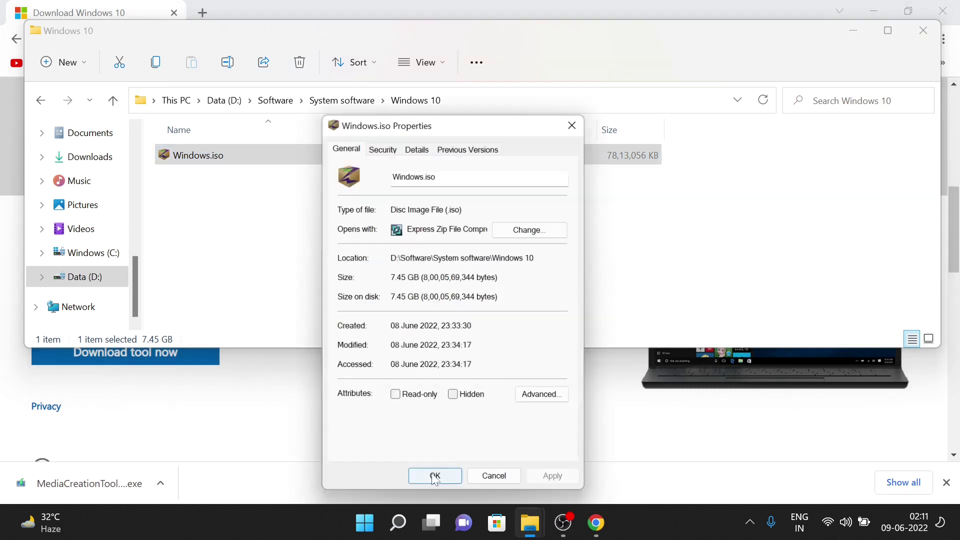